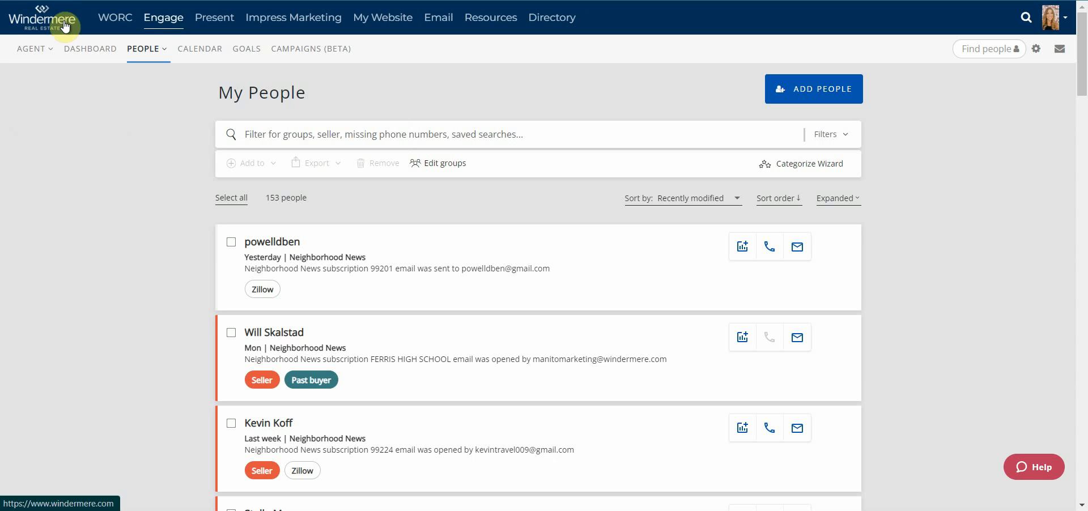
# Open the Categorize Wizard from the My People list.
pyautogui.click(144, 50)
pyautogui.click(206, 111)
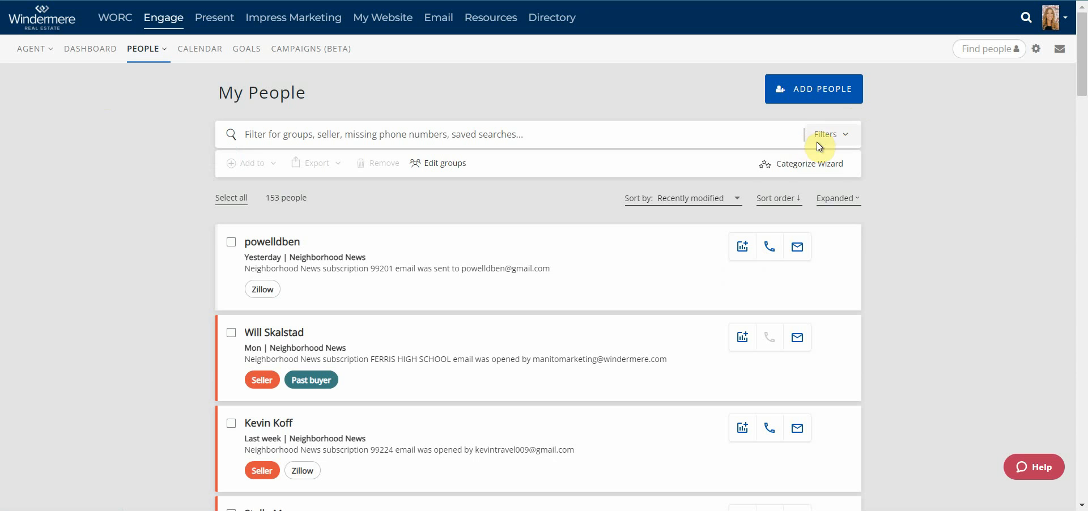
pyautogui.click(803, 174)
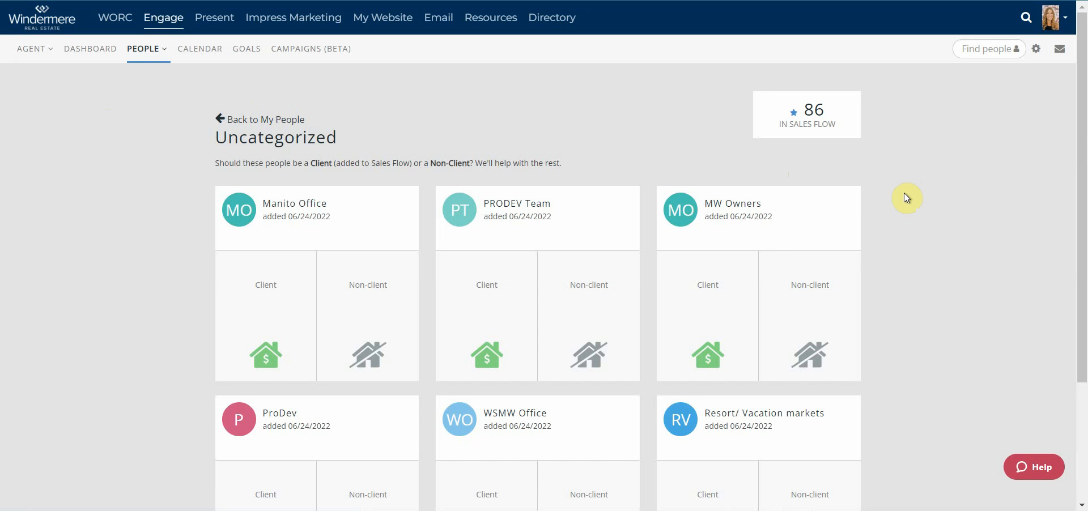
# Categorize the uncategorized contact Manito Office as a non-client Collaborator.
pyautogui.scroll(-3, 903, 193)
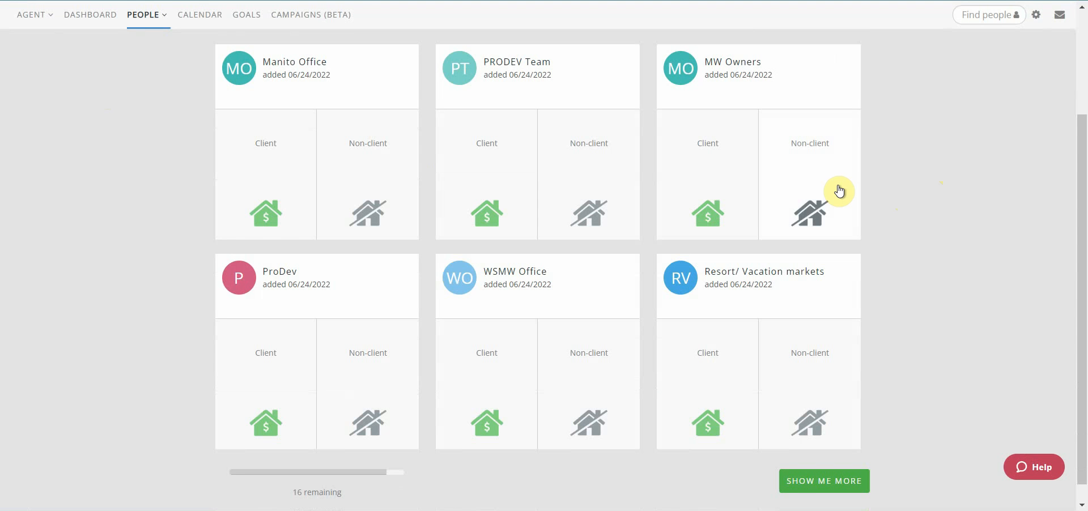
pyautogui.scroll(2, 953, 211)
pyautogui.scroll(-3, 950, 214)
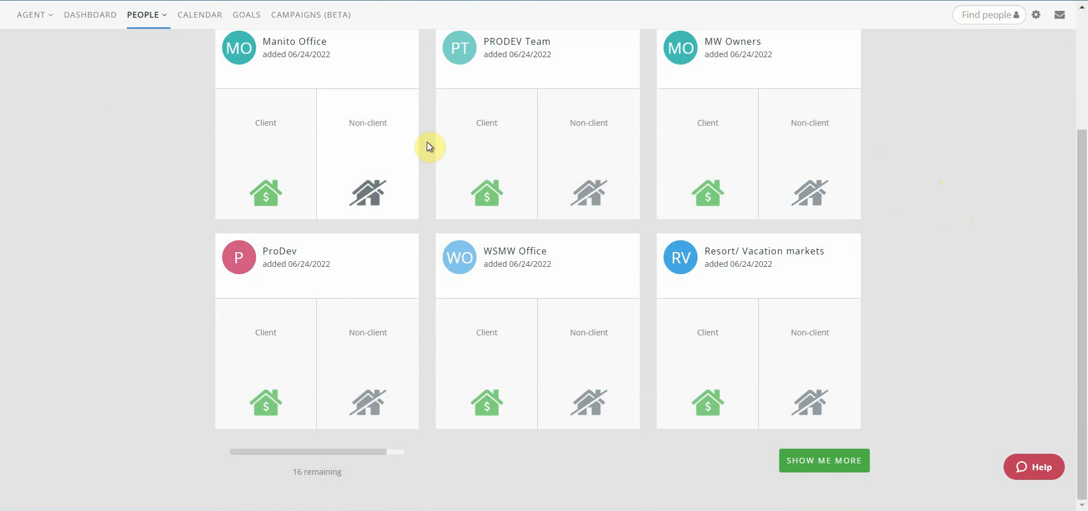
pyautogui.click(395, 159)
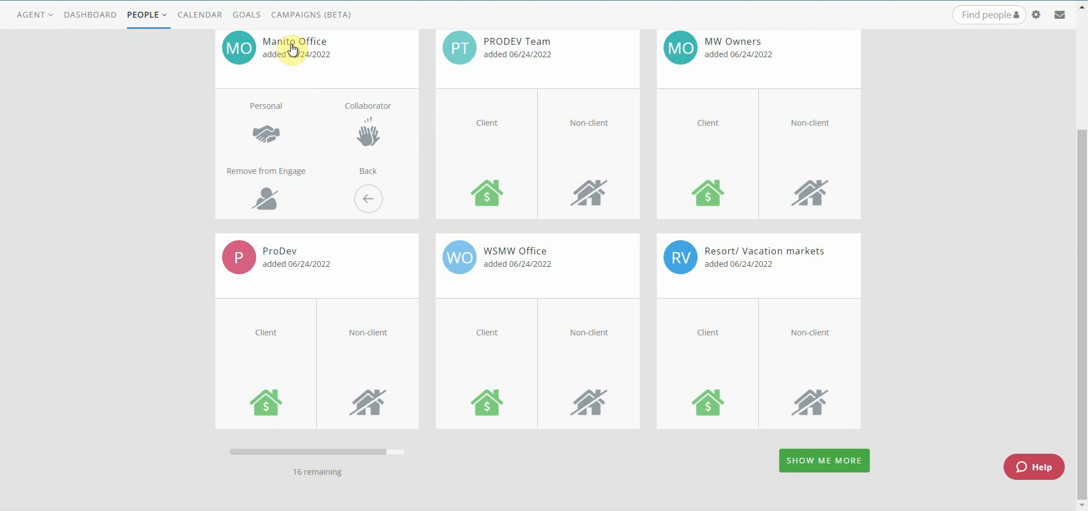
pyautogui.click(379, 141)
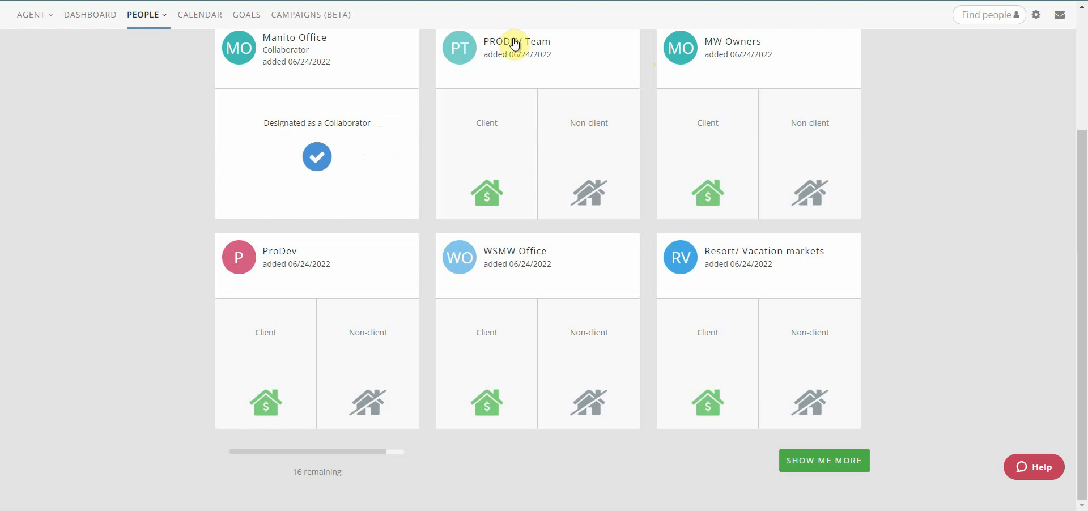
# Categorize MW Owners as a client and create a Marketing Plan, choosing None of these for the past seller or buyer status.
pyautogui.click(487, 137)
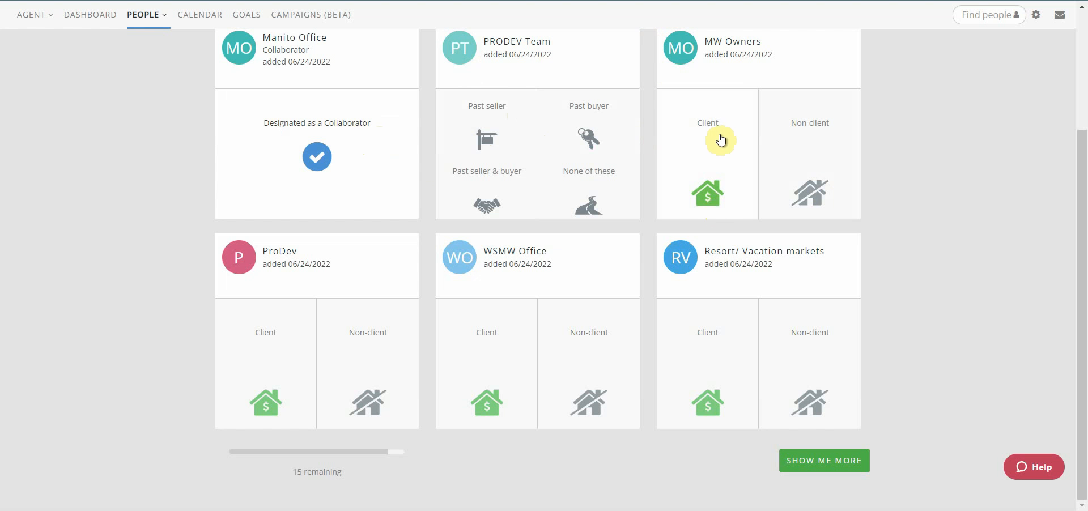
pyautogui.click(703, 145)
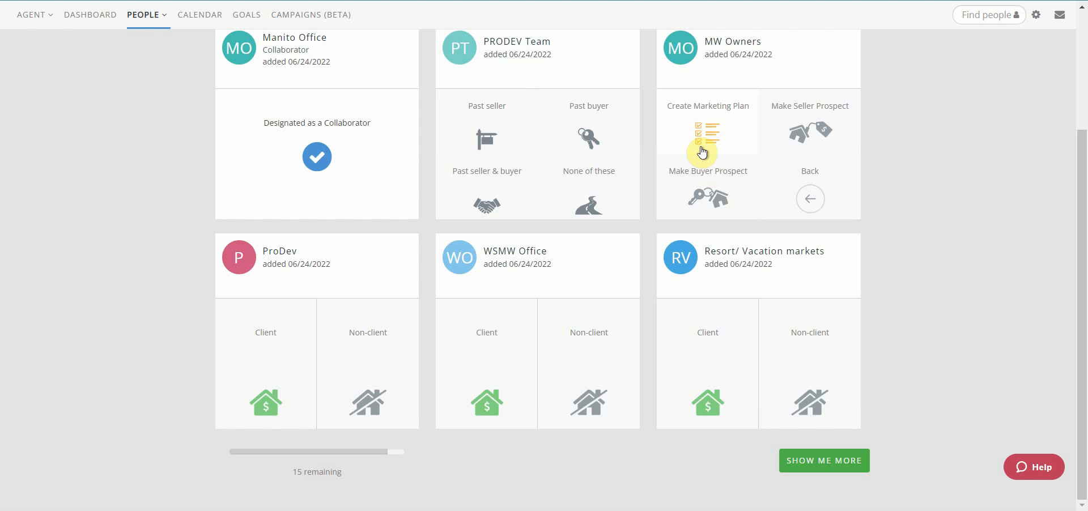
pyautogui.click(701, 119)
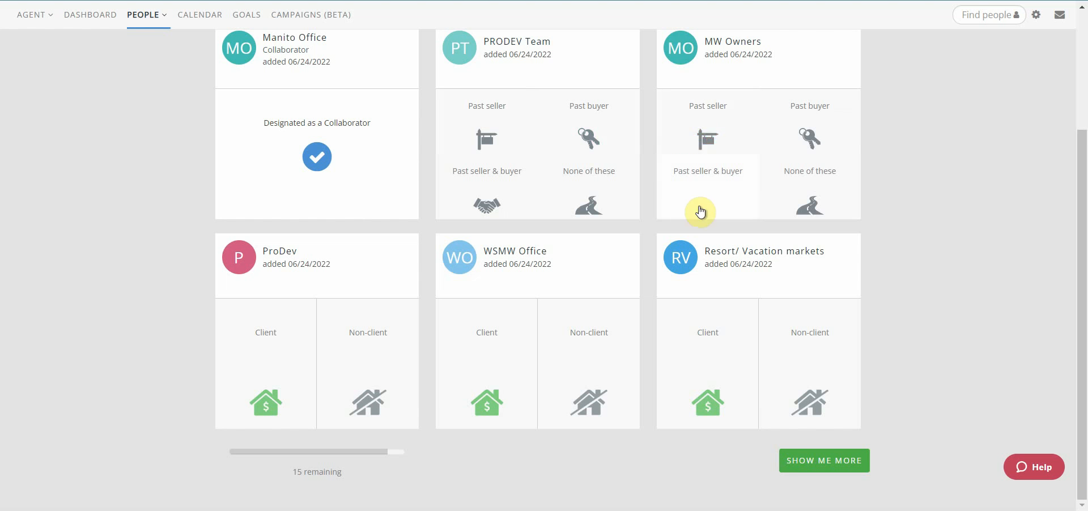
pyautogui.click(808, 198)
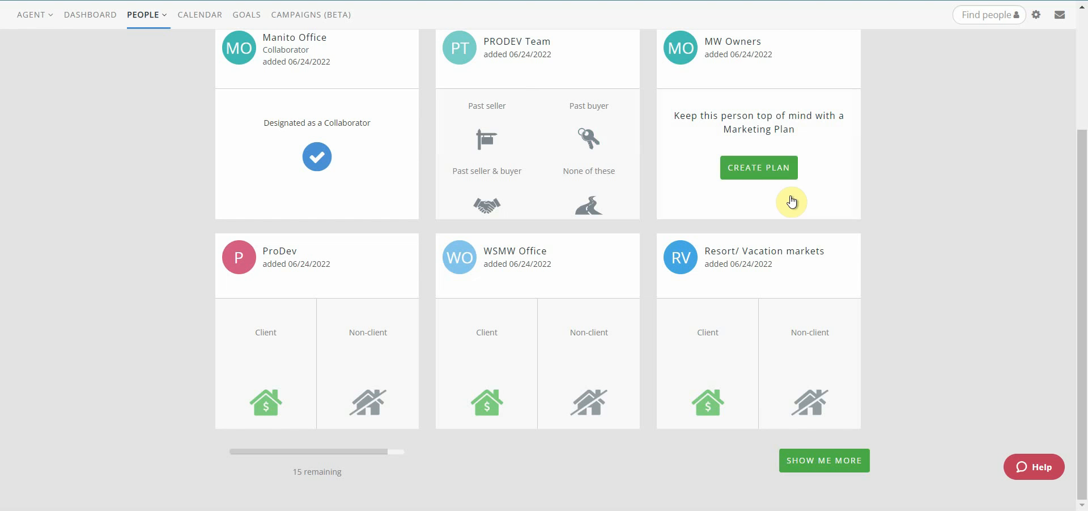
pyautogui.click(748, 171)
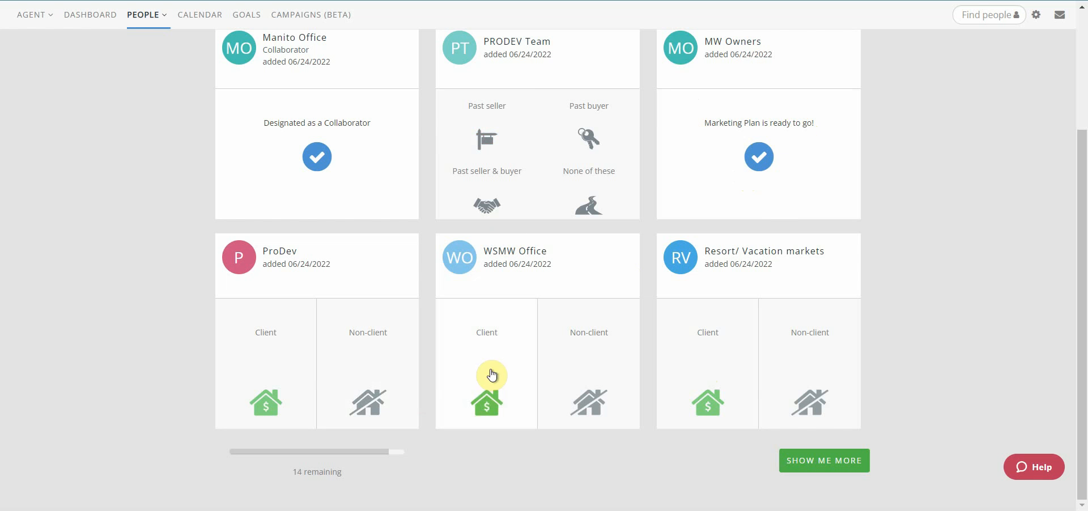
# Make WSMW Office a client with the Seller Prospect designation and review its upcoming seller tasks.
pyautogui.click(486, 334)
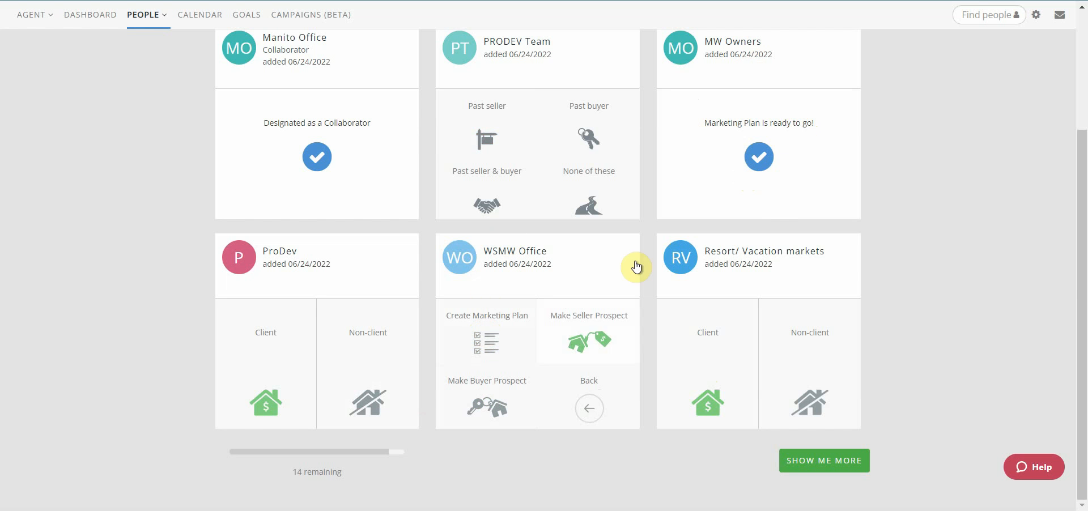
pyautogui.click(585, 337)
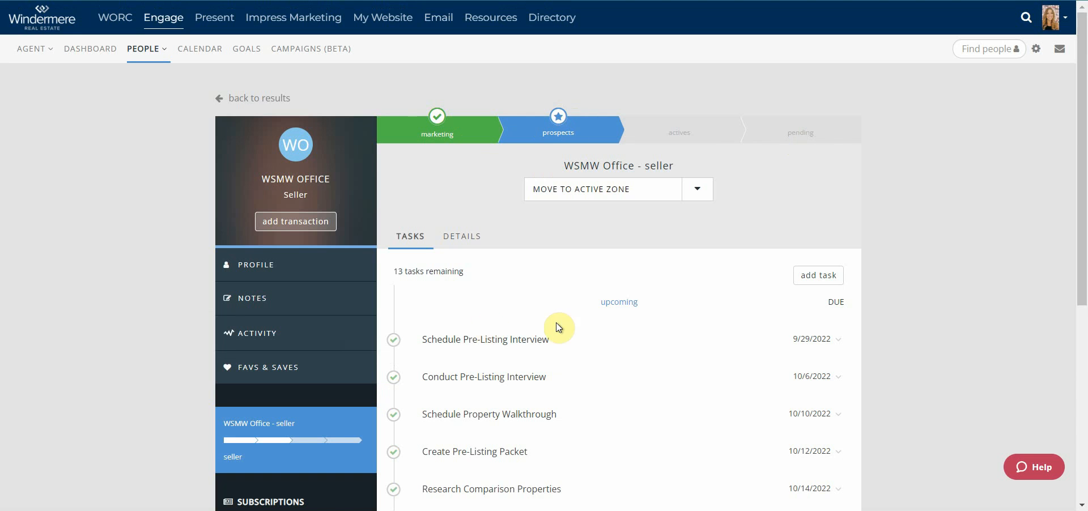
pyautogui.scroll(-4, 502, 296)
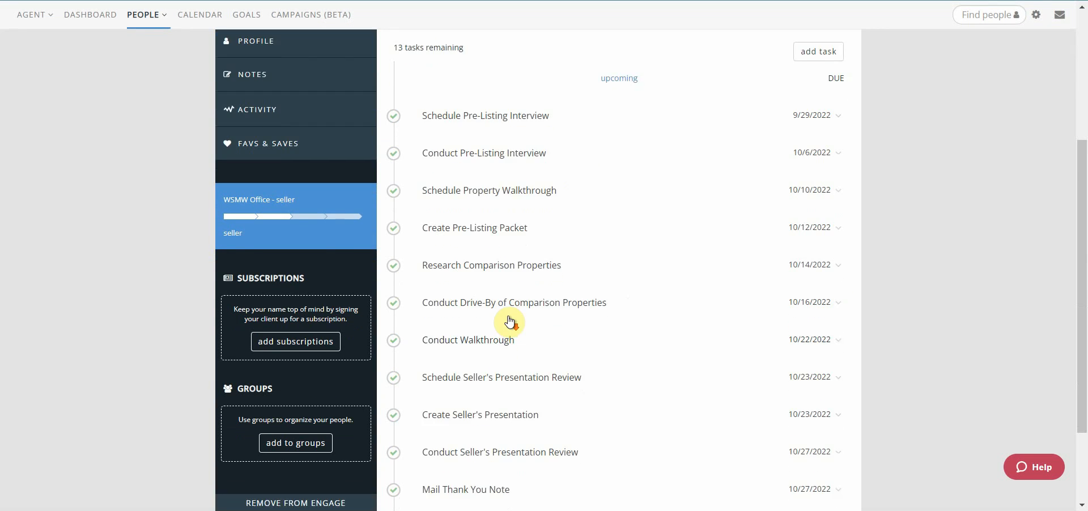
pyautogui.scroll(-1, 510, 322)
pyautogui.scroll(-1, 516, 358)
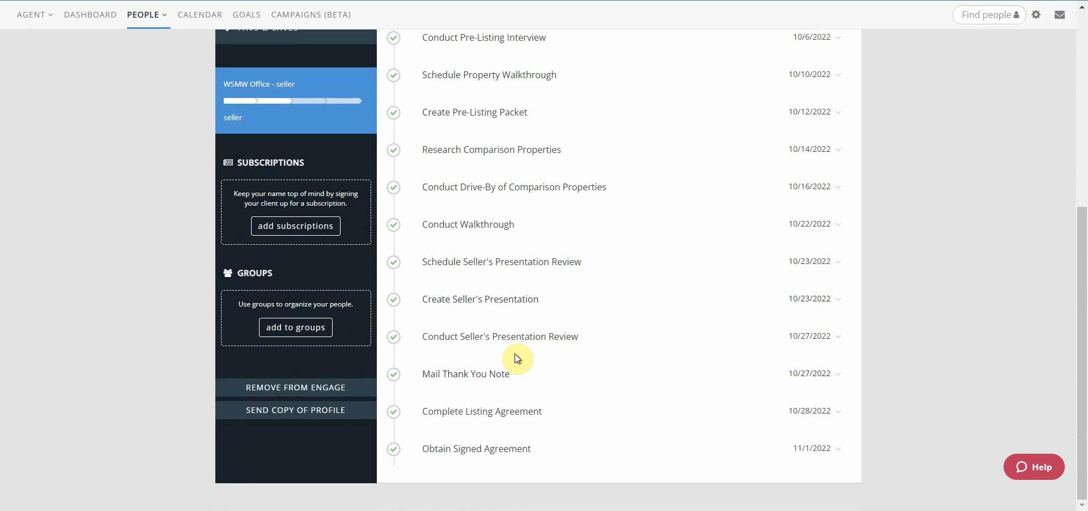
pyautogui.scroll(6, 514, 353)
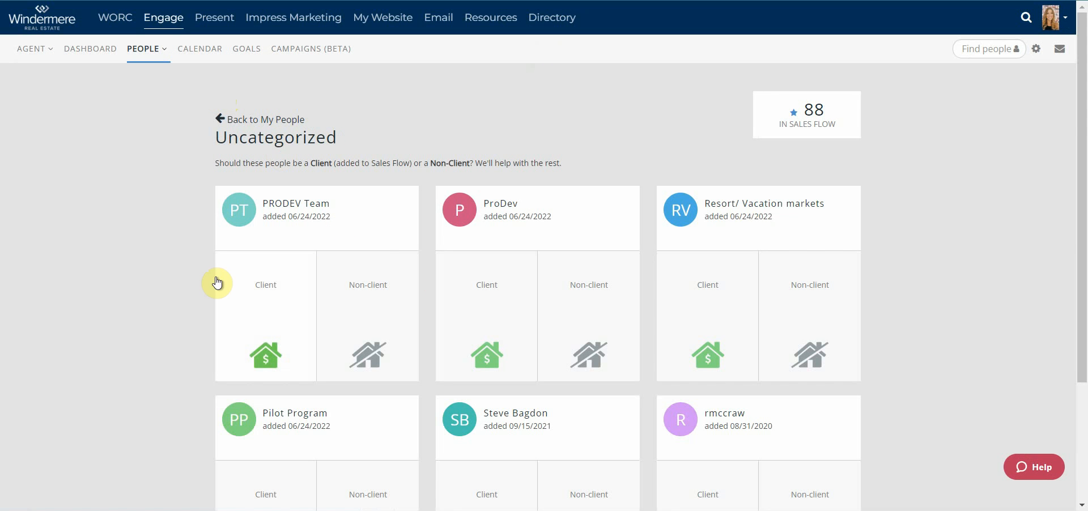
# Categorize PRODEV Team as a client and create a Marketing Plan, choosing None of these for the past status.
pyautogui.click(270, 263)
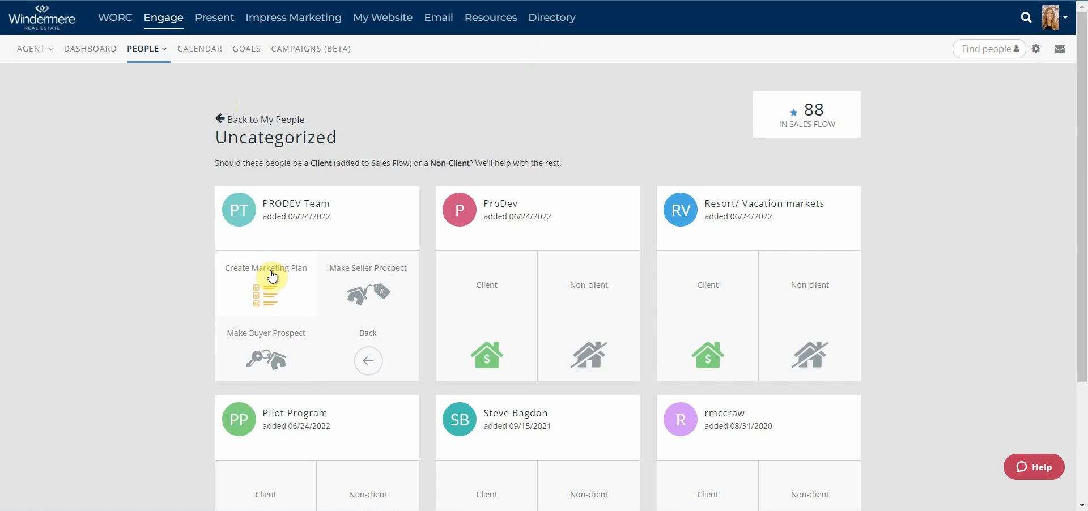
pyautogui.click(271, 276)
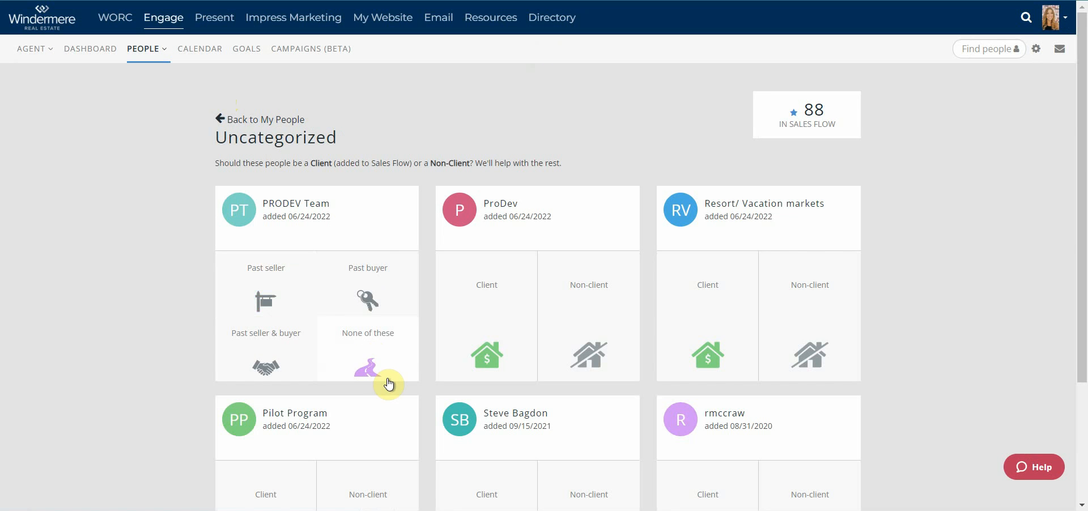
pyautogui.click(372, 362)
pyautogui.click(322, 331)
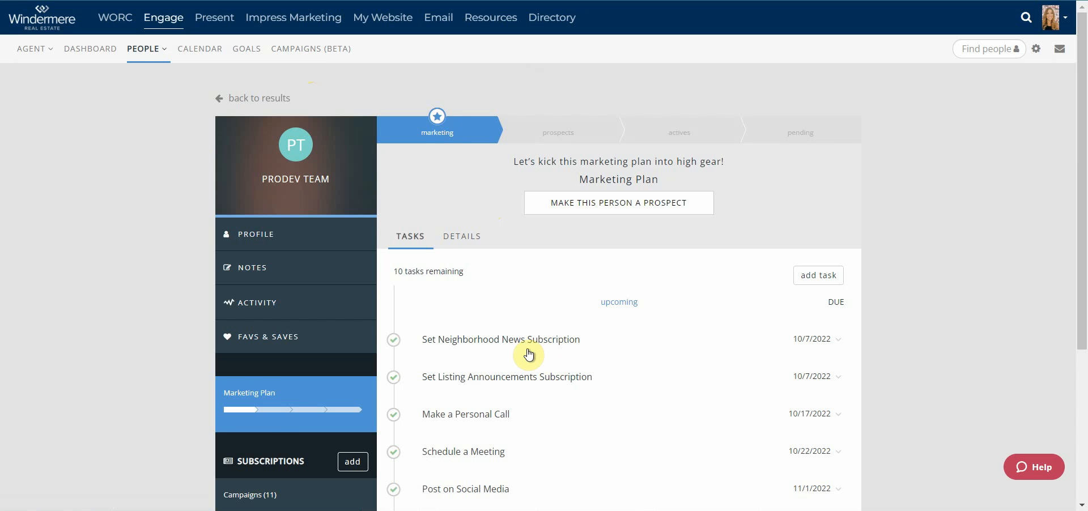
# Review PRODEV Team's marketing tasks and make the contact a prospect with a Buyer transaction.
pyautogui.scroll(-3, 597, 387)
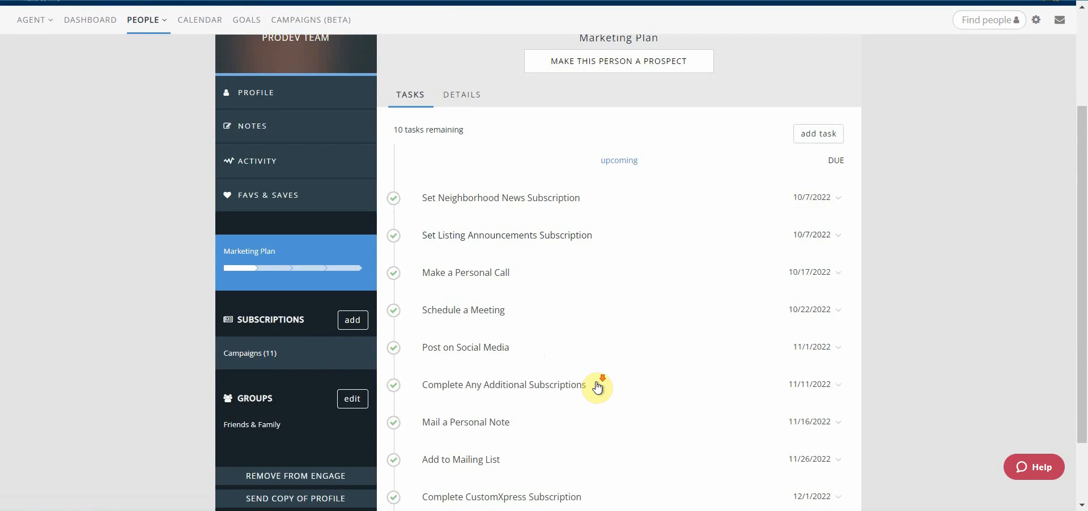
pyautogui.scroll(-2, 596, 384)
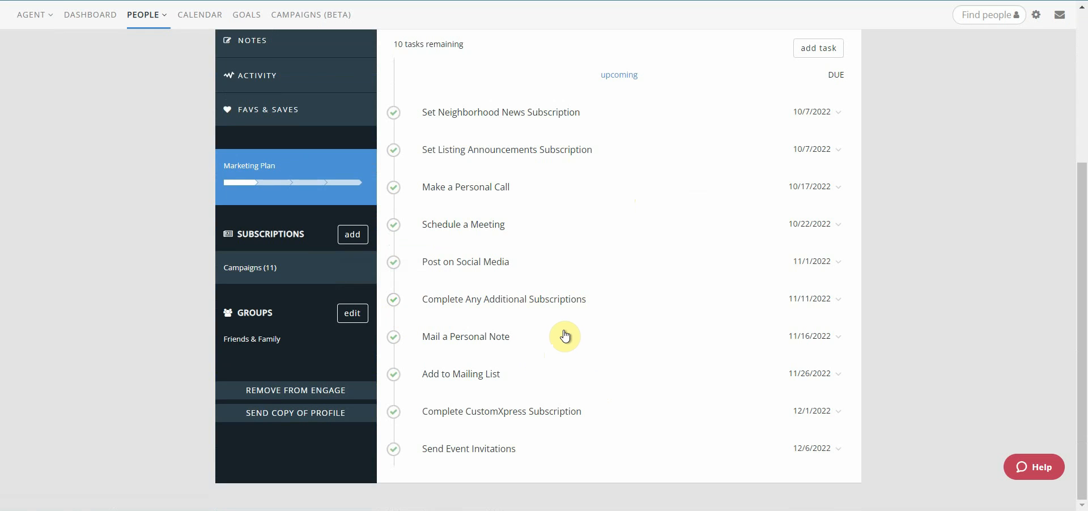
pyautogui.scroll(4, 560, 340)
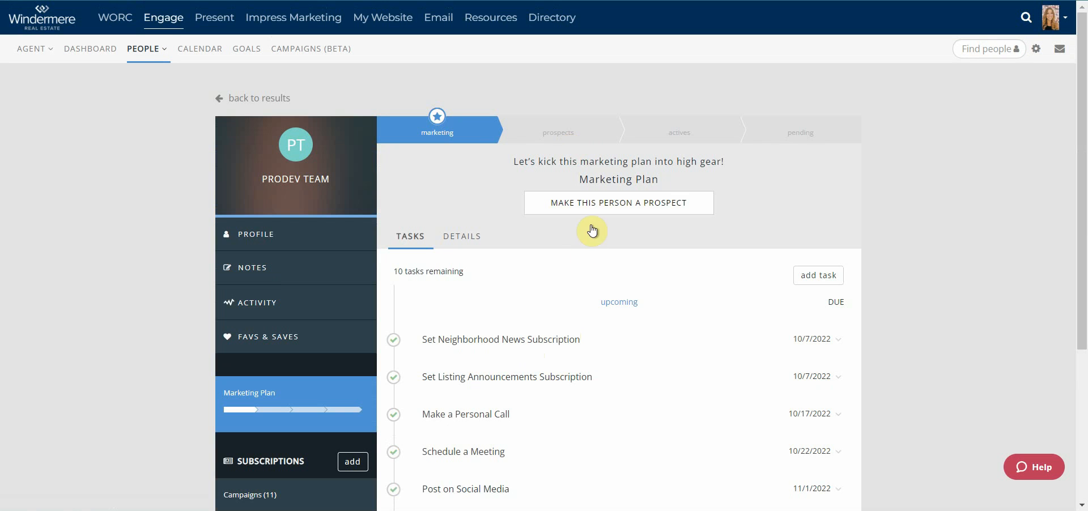
pyautogui.click(599, 203)
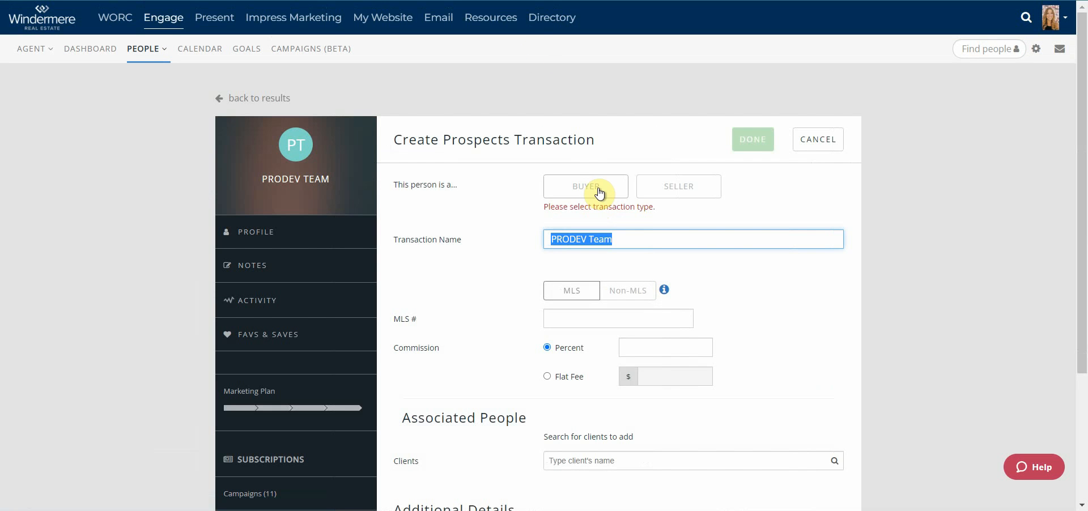
pyautogui.click(575, 186)
pyautogui.click(748, 141)
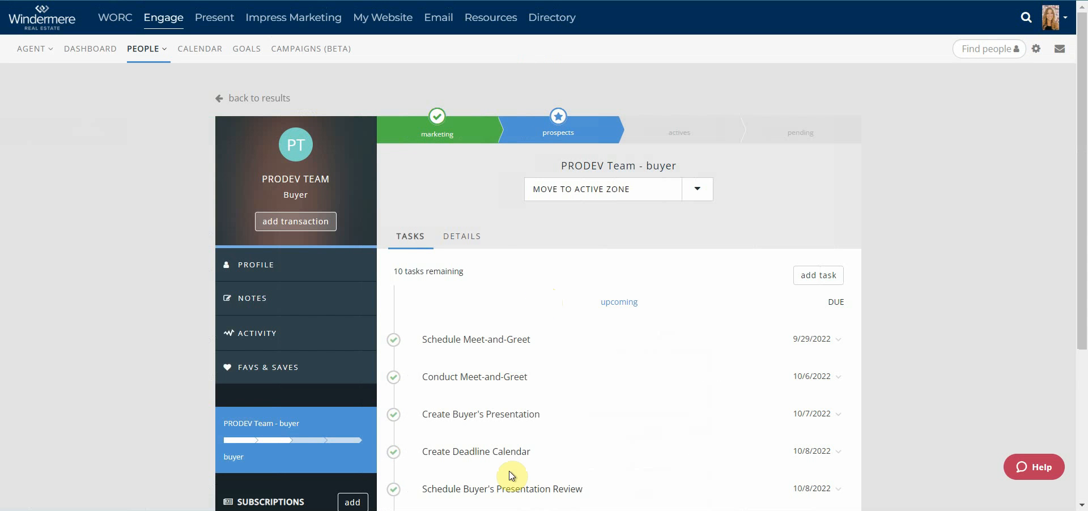
# Return to the uncategorized people and show the next batch of contacts to categorize.
pyautogui.click(238, 100)
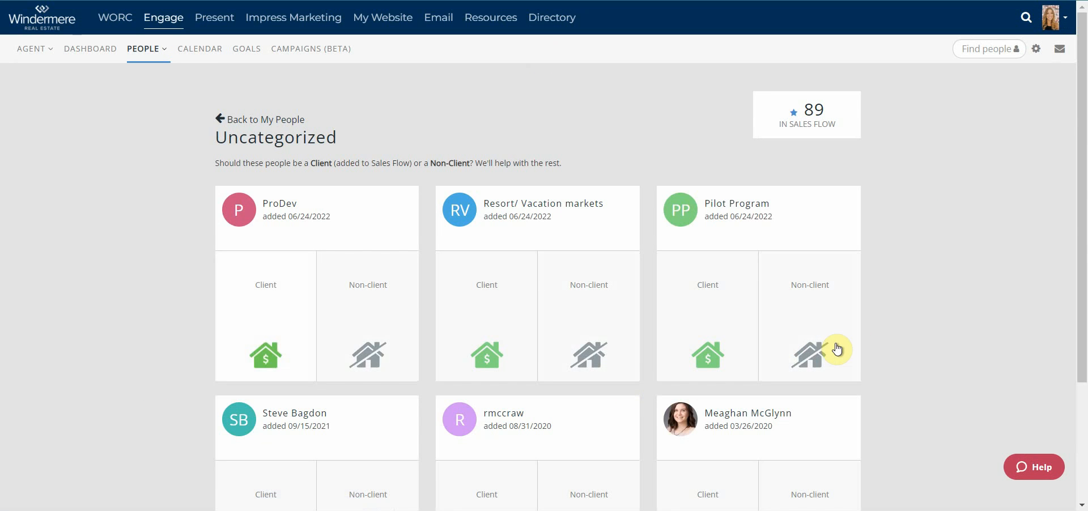
pyautogui.scroll(-3, 688, 418)
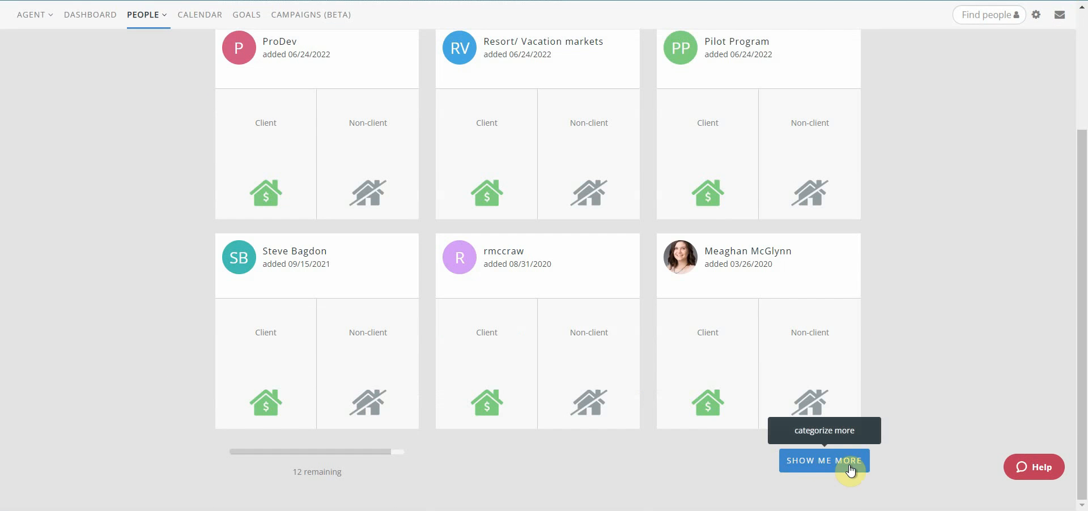
pyautogui.click(816, 462)
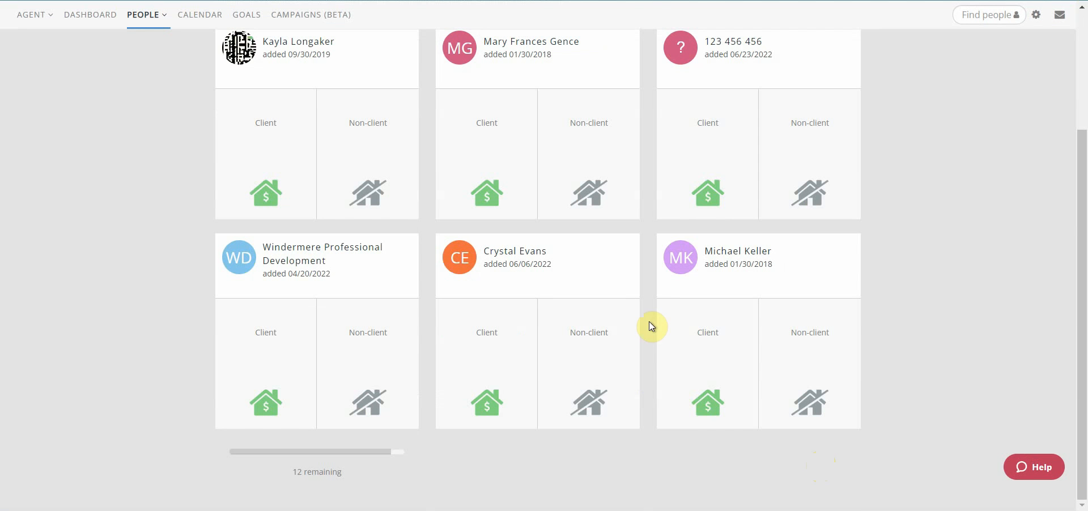
# Check how many people remain to categorize below the contact cards.
pyautogui.moveTo(315, 470); pyautogui.dragTo(244, 466)
pyautogui.moveTo(375, 468); pyautogui.dragTo(259, 460)
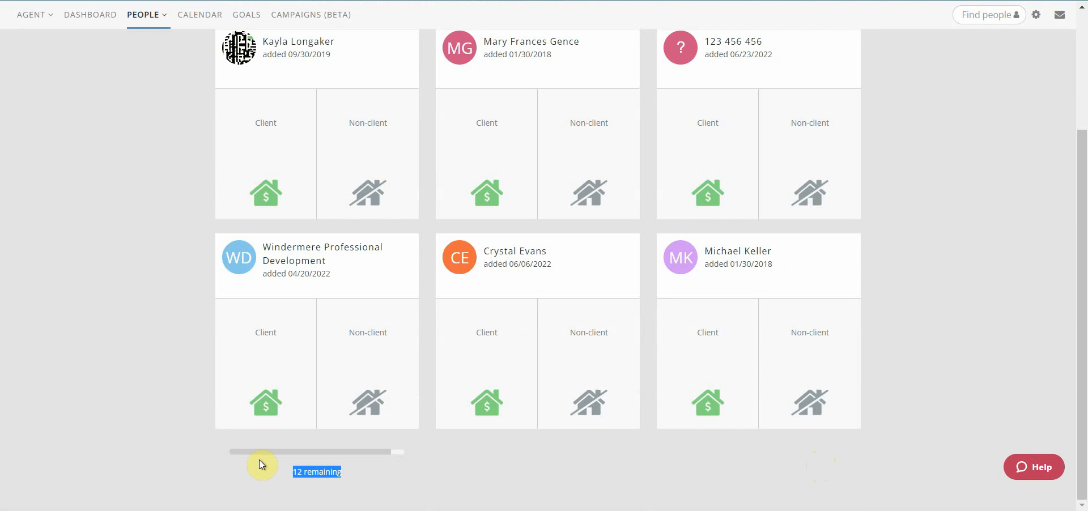
pyautogui.moveTo(466, 467); pyautogui.dragTo(272, 462)
pyautogui.click(297, 460)
pyautogui.click(391, 470)
pyautogui.scroll(3, 510, 453)
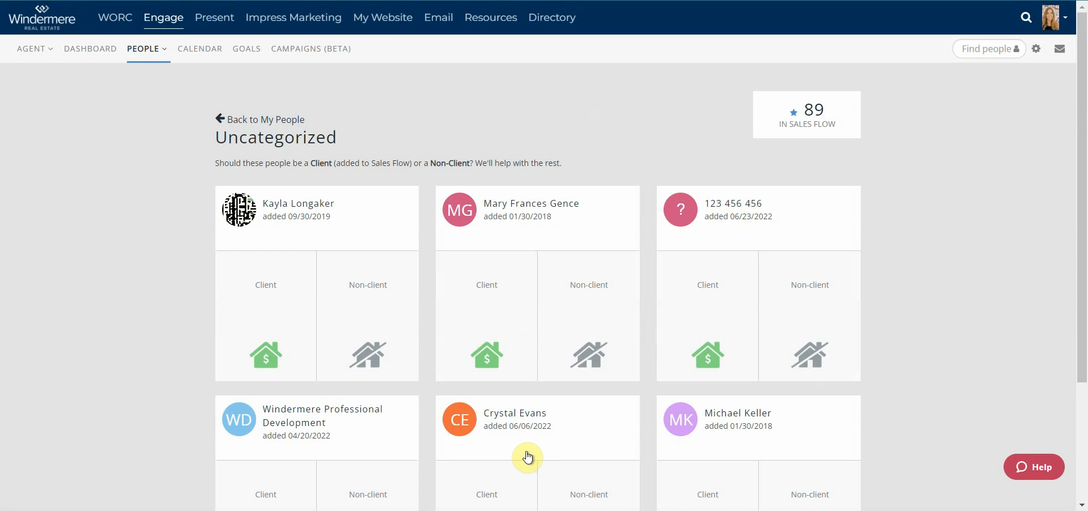